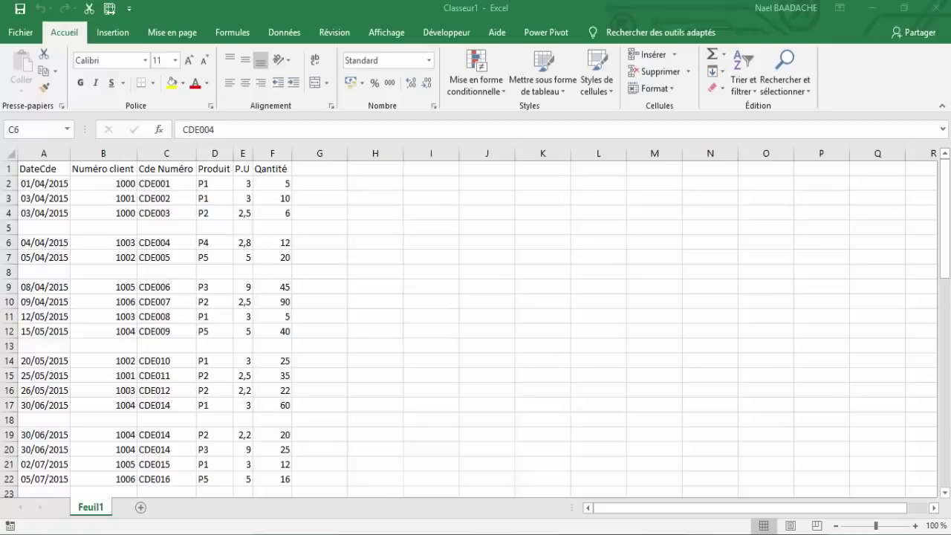
Step: Select every blank cell in the order list with Sélectionner les cellules > Cellules vides
{"action": "left_click", "coordinate": [131, 257]}
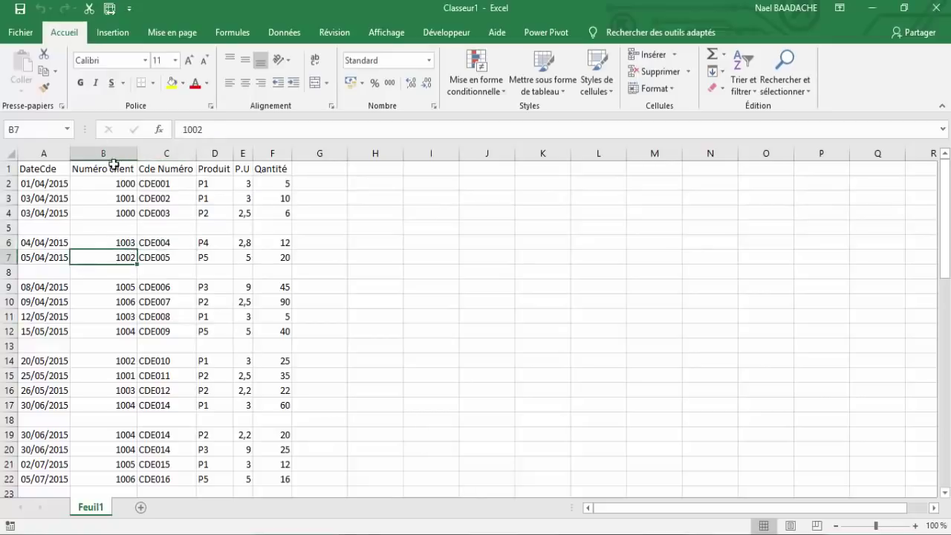
{"action": "left_click", "coordinate": [806, 92]}
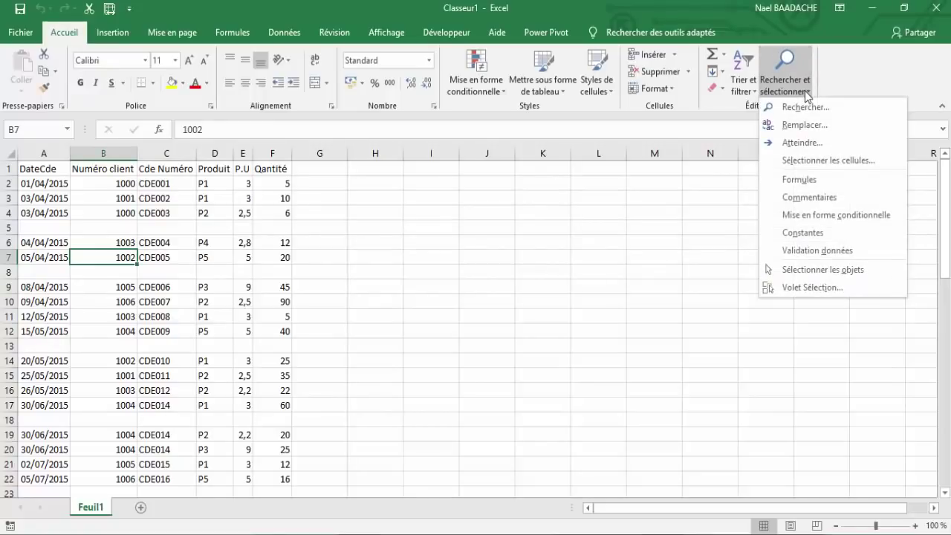
{"action": "left_click", "coordinate": [802, 159]}
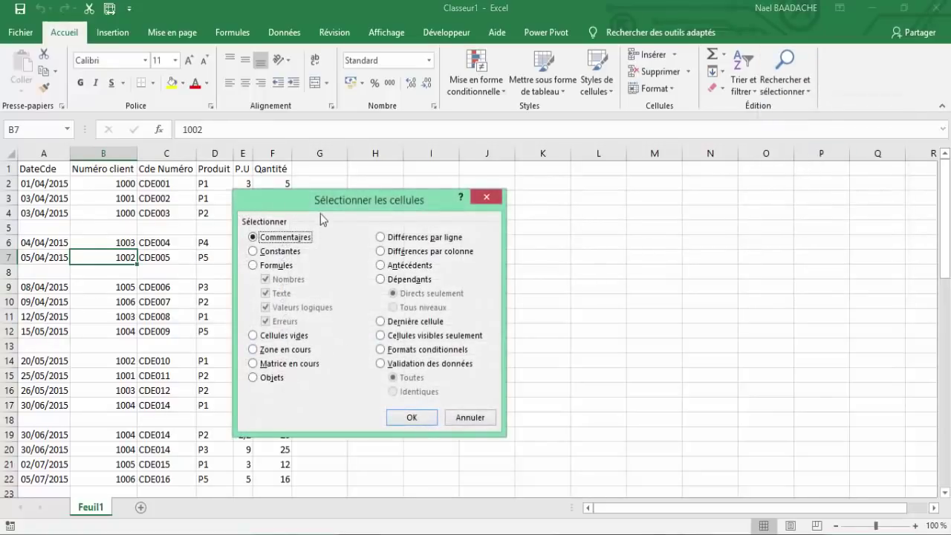
{"action": "left_click_drag", "start_coordinate": [316, 204], "coordinate": [469, 243]}
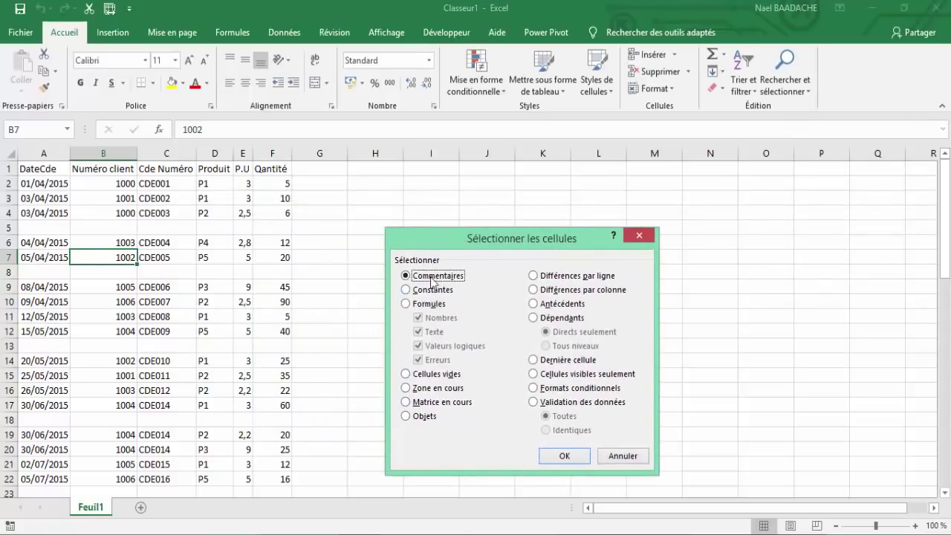
{"action": "left_click", "coordinate": [409, 375]}
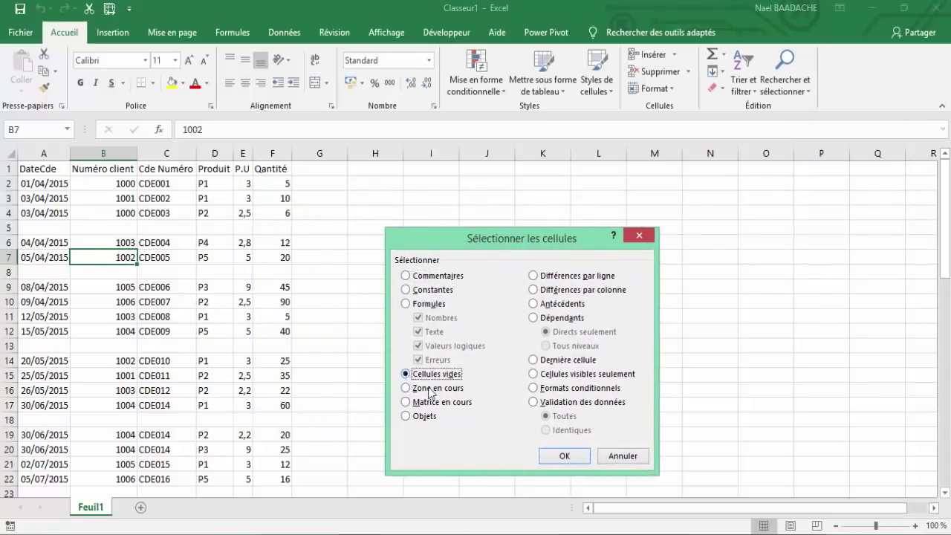
{"action": "left_click", "coordinate": [565, 456]}
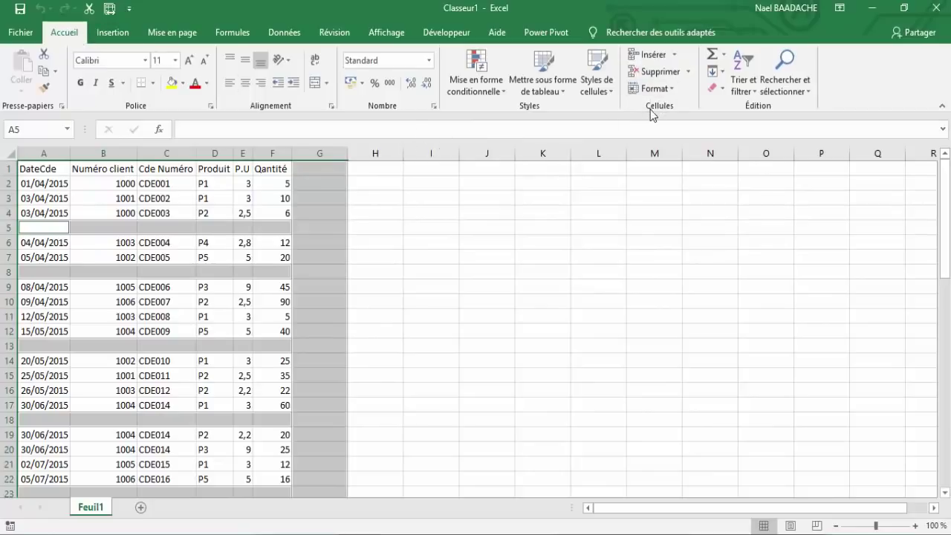
Step: Delete the rows holding the blank cells, then bring up ListeCde.txt in Notepad
{"action": "left_click", "coordinate": [660, 71]}
{"action": "left_click", "coordinate": [224, 254]}
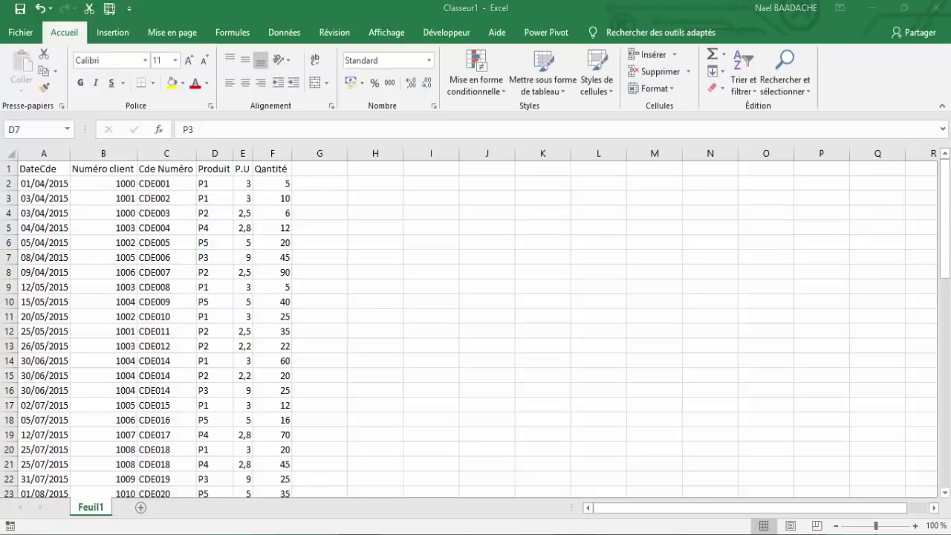
{"action": "key", "text": "alt+Tab"}
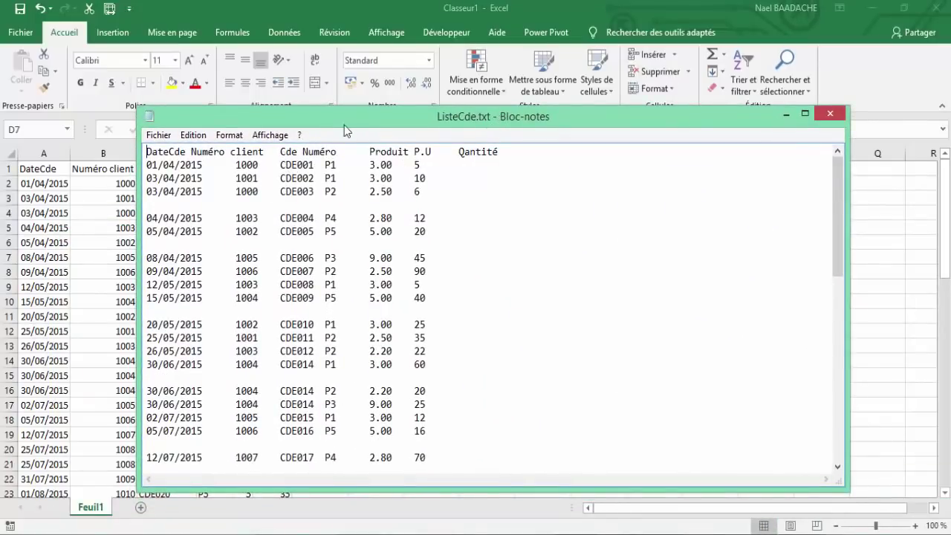
Step: Point out the blank lines around 03/04/2015 and 05/04/2015 in ListeCde.txt, then return to Excel
{"action": "left_click_drag", "start_coordinate": [363, 121], "coordinate": [372, 81]}
{"action": "left_click", "coordinate": [252, 165]}
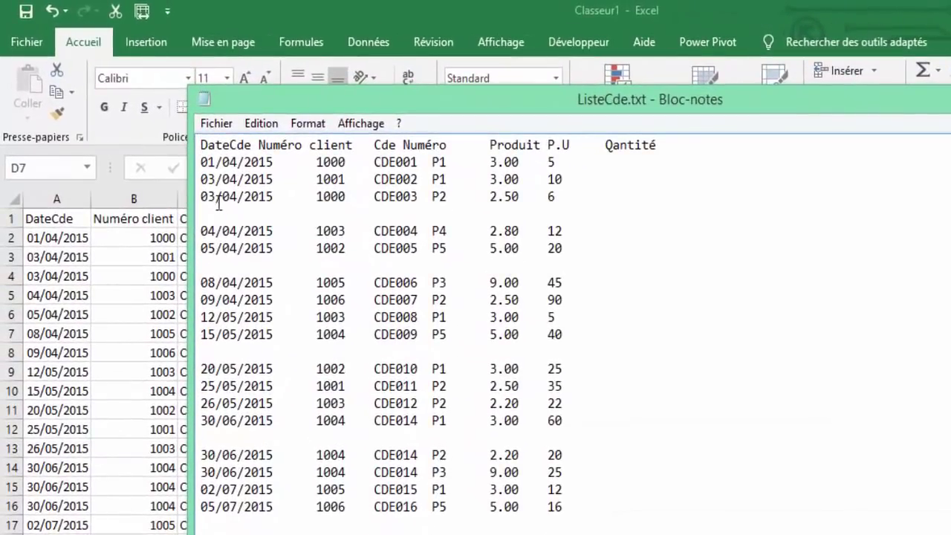
{"action": "left_click", "coordinate": [201, 229]}
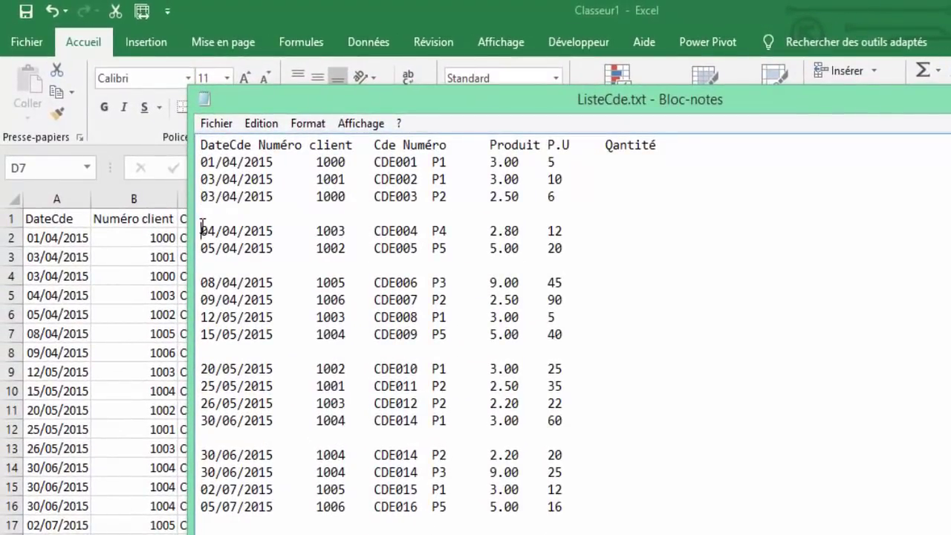
{"action": "left_click", "coordinate": [203, 265]}
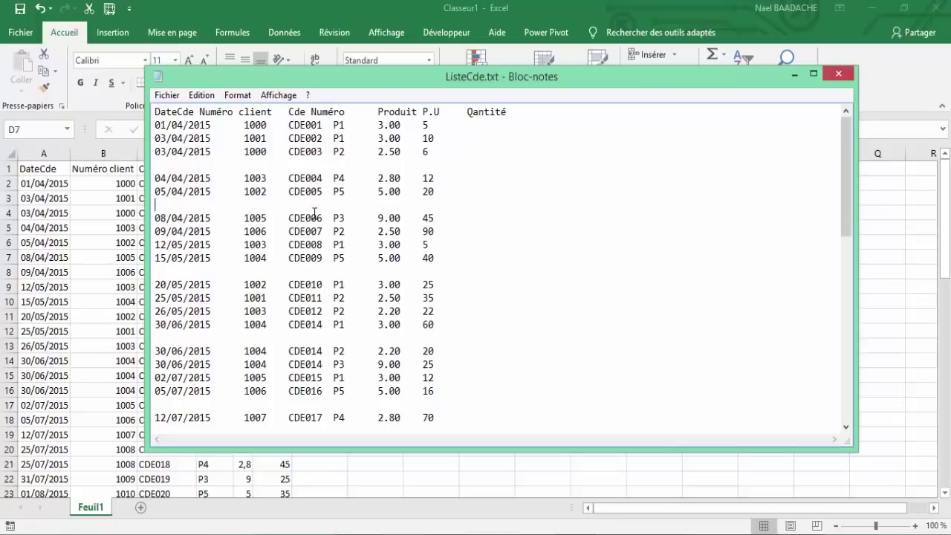
{"action": "left_click_drag", "start_coordinate": [341, 67], "coordinate": [340, 76]}
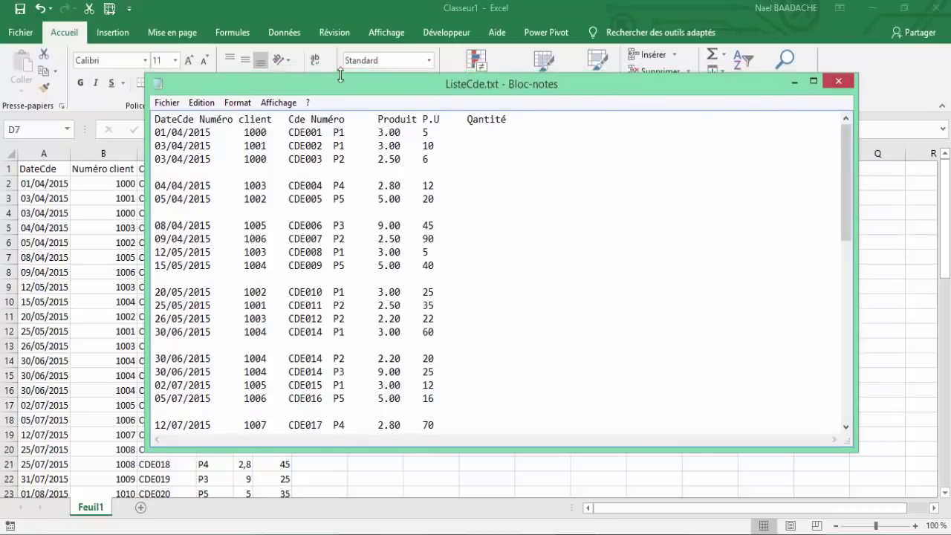
{"action": "key", "text": "alt+Tab"}
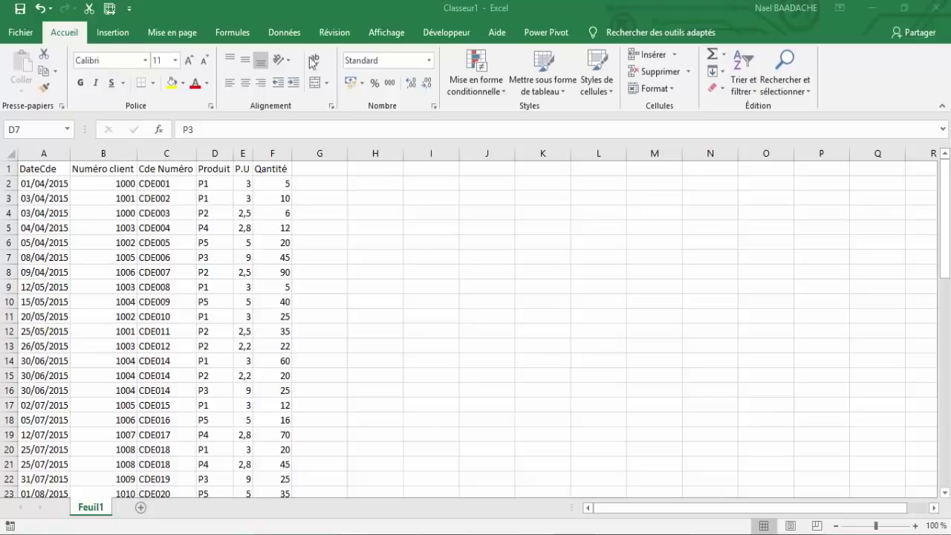
Step: Create a new blank workbook, Classeur2, from the Données tab view
{"action": "left_click", "coordinate": [292, 36]}
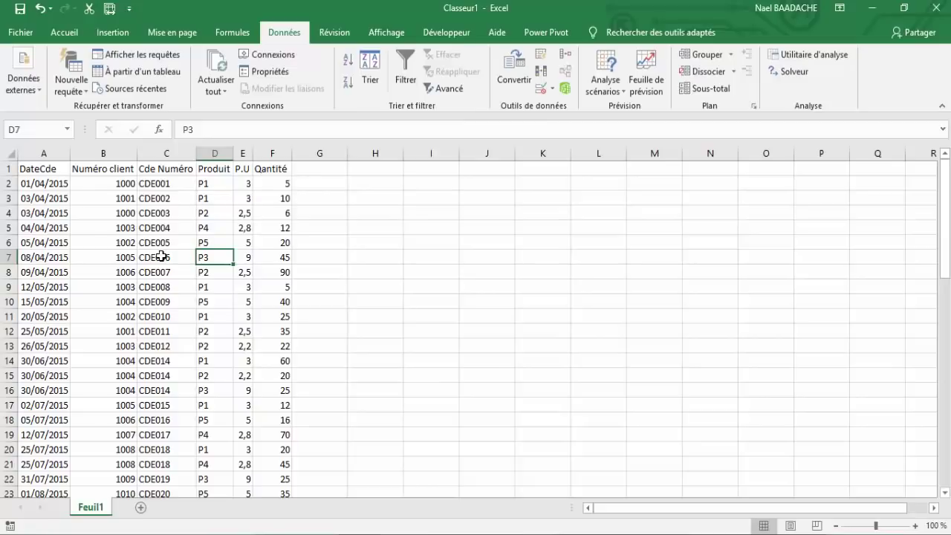
{"action": "key", "text": "ctrl+n"}
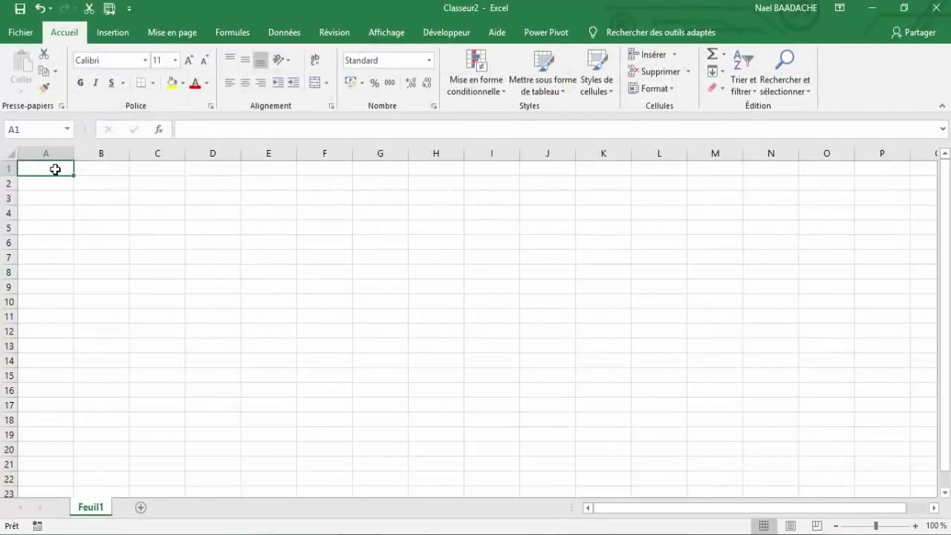
Step: Launch the Power Query editor via Nouvelle requête > Combiner des requêtes
{"action": "left_click", "coordinate": [282, 33]}
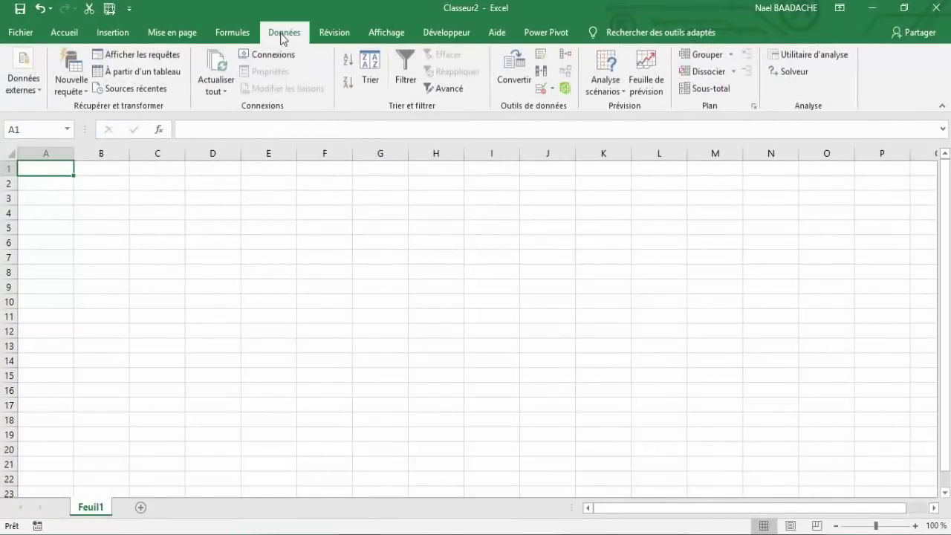
{"action": "left_click", "coordinate": [77, 97]}
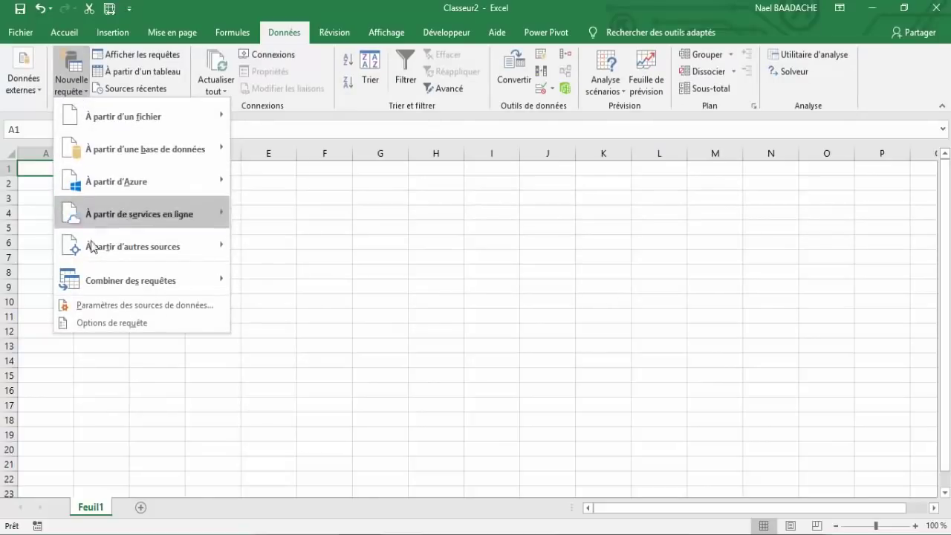
{"action": "mouse_move", "coordinate": [96, 279]}
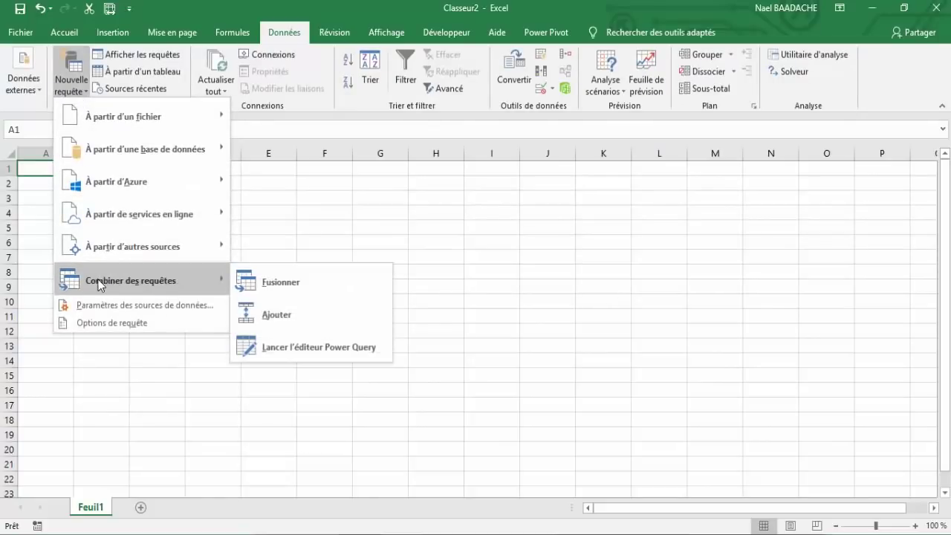
{"action": "left_click", "coordinate": [292, 347]}
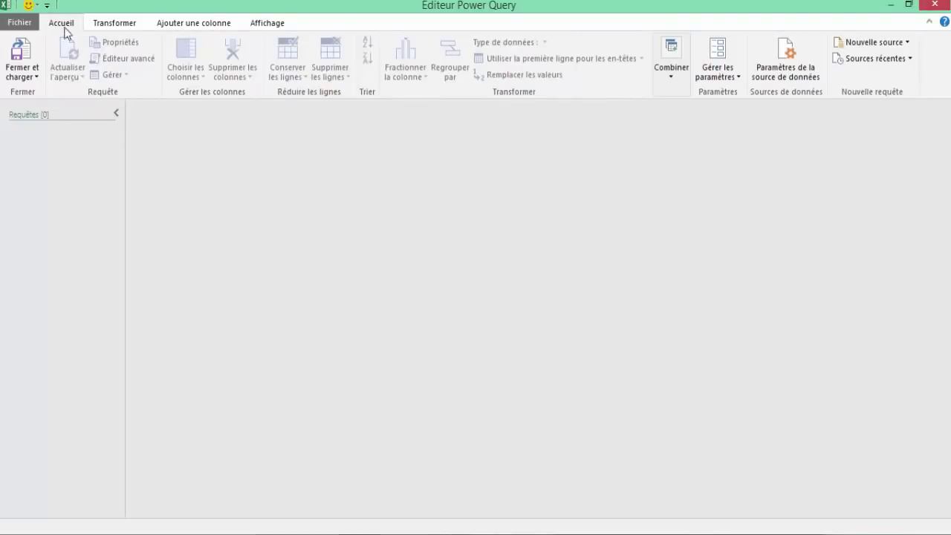
Step: Import ListeCde.txt into Power Query as a Text/CSV source
{"action": "left_click", "coordinate": [907, 41]}
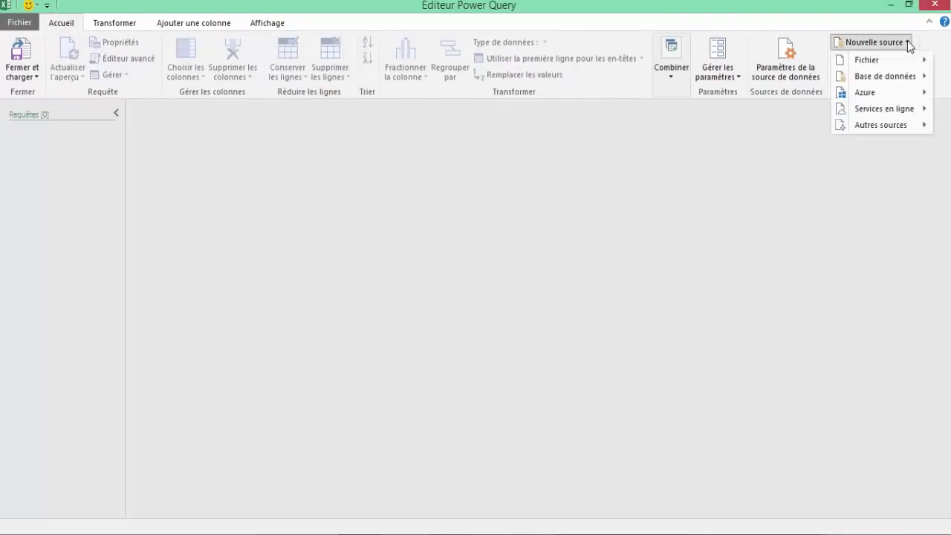
{"action": "mouse_move", "coordinate": [913, 63]}
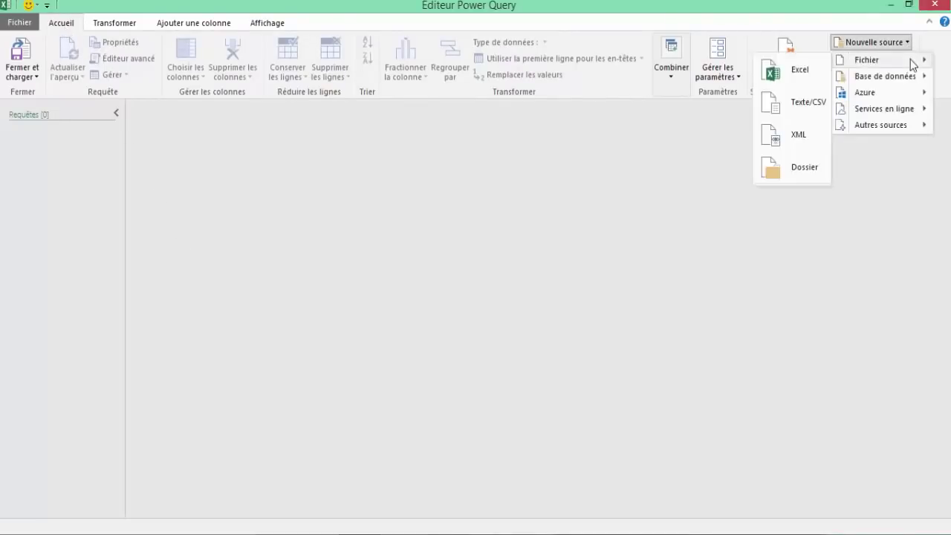
{"action": "left_click", "coordinate": [810, 105]}
{"action": "left_click", "coordinate": [165, 134]}
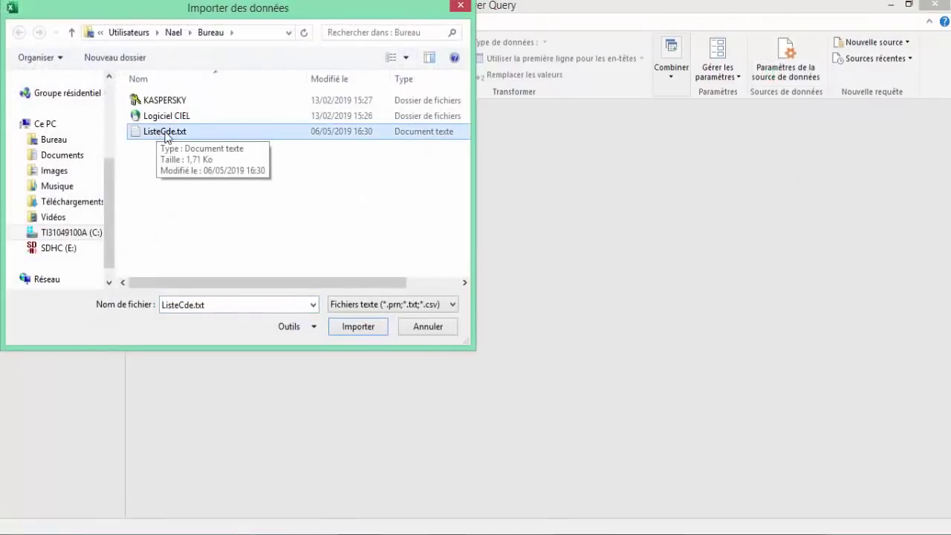
{"action": "left_click", "coordinate": [361, 325]}
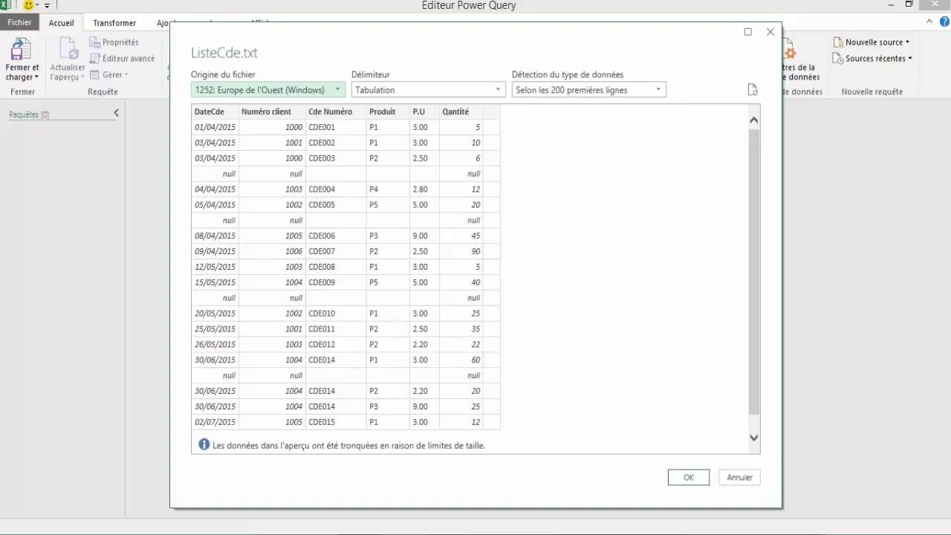
Step: Compare the ListeCde.txt preview with the Notepad file's blank lines, then accept the import
{"action": "left_click_drag", "start_coordinate": [465, 281], "coordinate": [264, 139]}
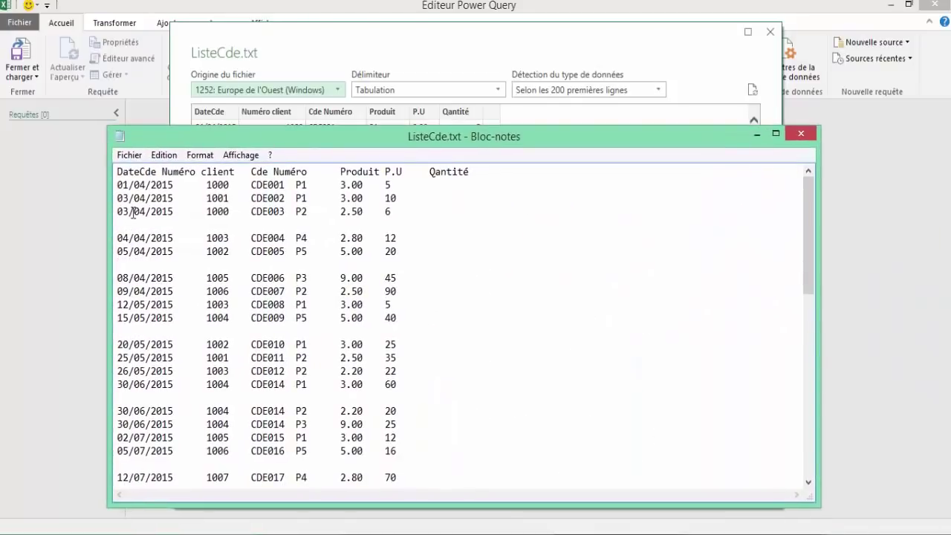
{"action": "left_click_drag", "start_coordinate": [119, 224], "coordinate": [198, 224]}
{"action": "left_click_drag", "start_coordinate": [506, 143], "coordinate": [950, 168]}
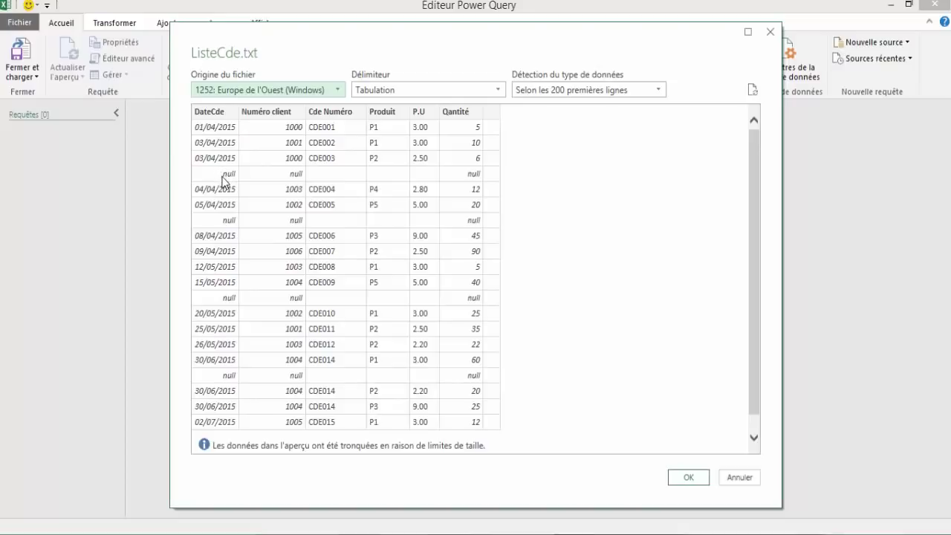
{"action": "left_click", "coordinate": [687, 478]}
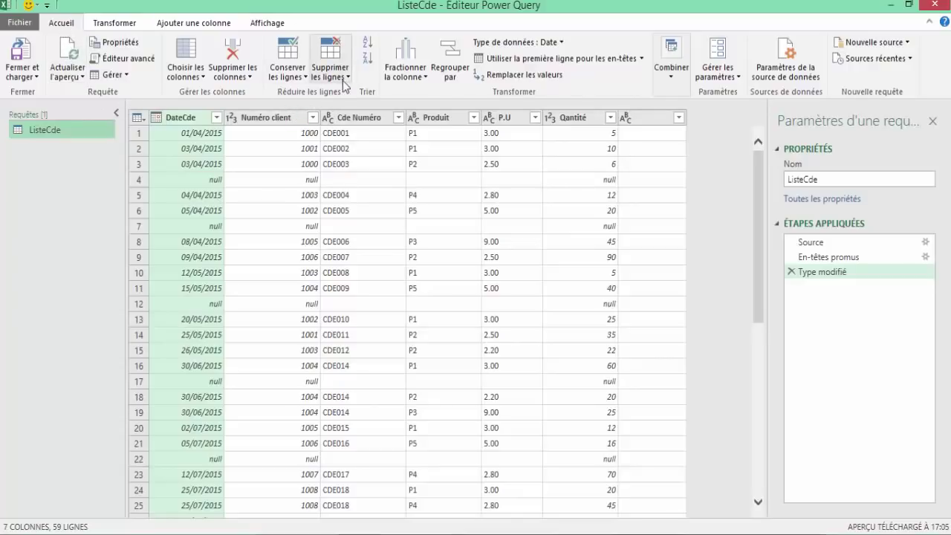
Step: Open the Supprimer les lignes options on the Accueil tab
{"action": "left_click", "coordinate": [348, 79]}
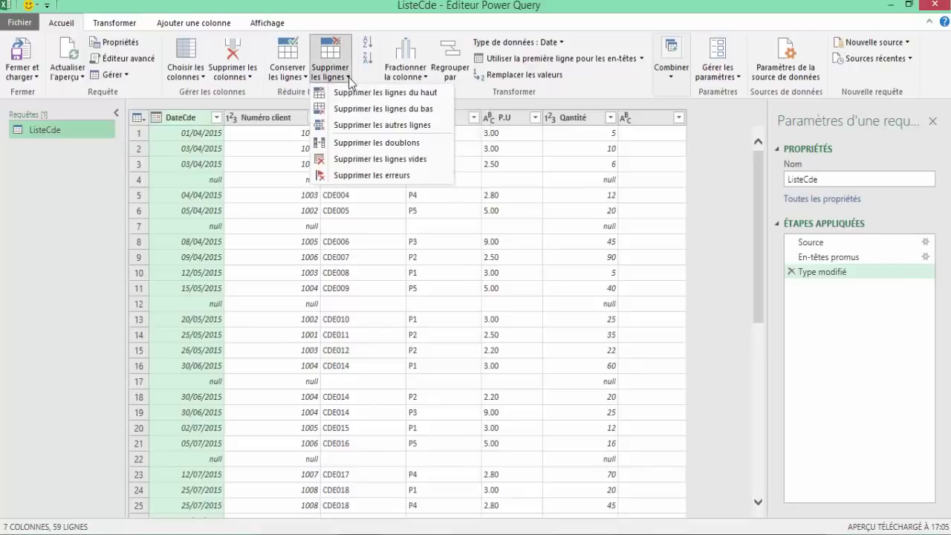
Step: Remove the empty rows from ListeCde, leaving 48 rows, and select the P.U column
{"action": "left_click", "coordinate": [357, 161]}
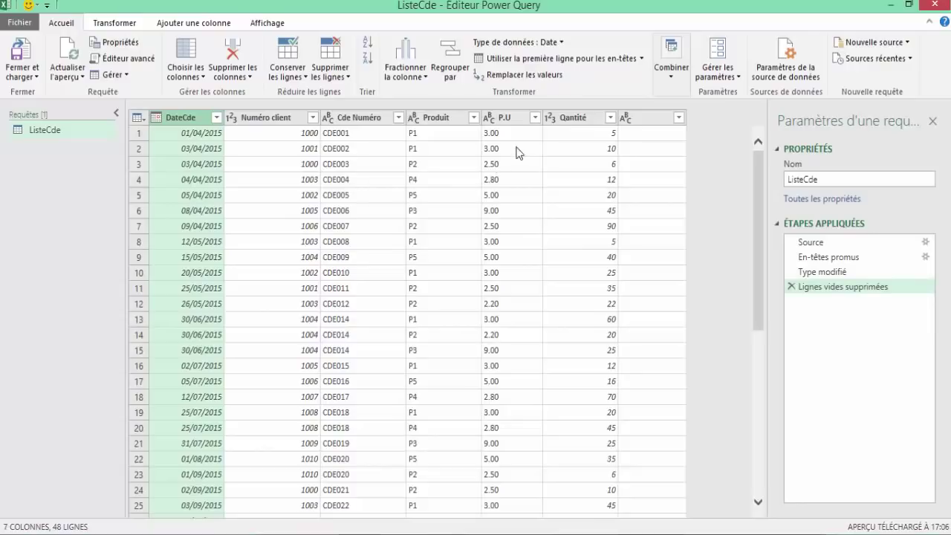
{"action": "left_click", "coordinate": [496, 124]}
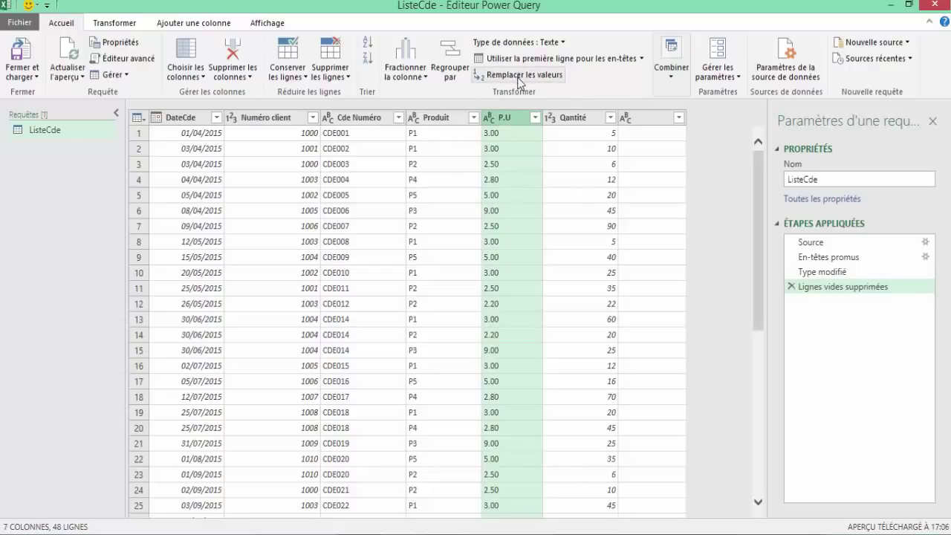
Step: Replace '.' with ',' in the P.U column values
{"action": "left_click", "coordinate": [519, 76]}
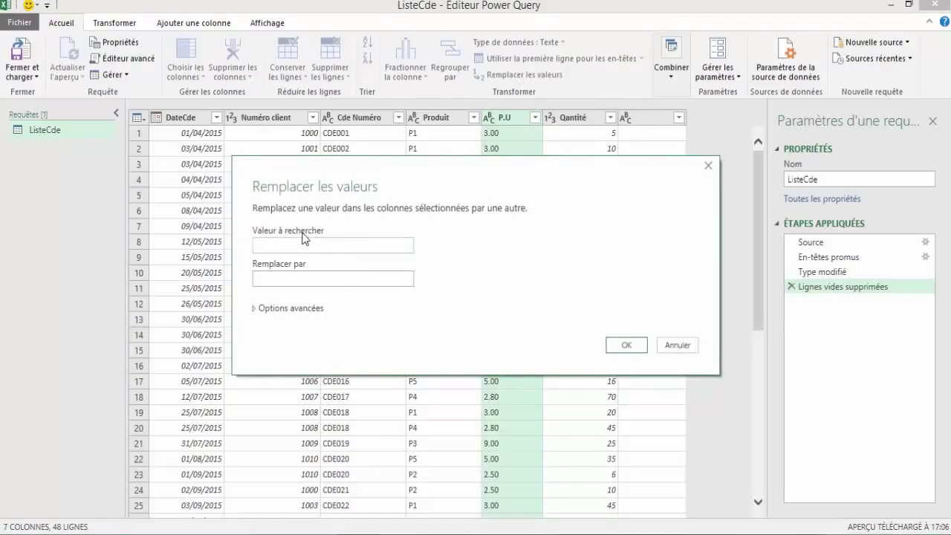
{"action": "type", "text": "."}
{"action": "left_click", "coordinate": [284, 277]}
{"action": "type", "text": ","}
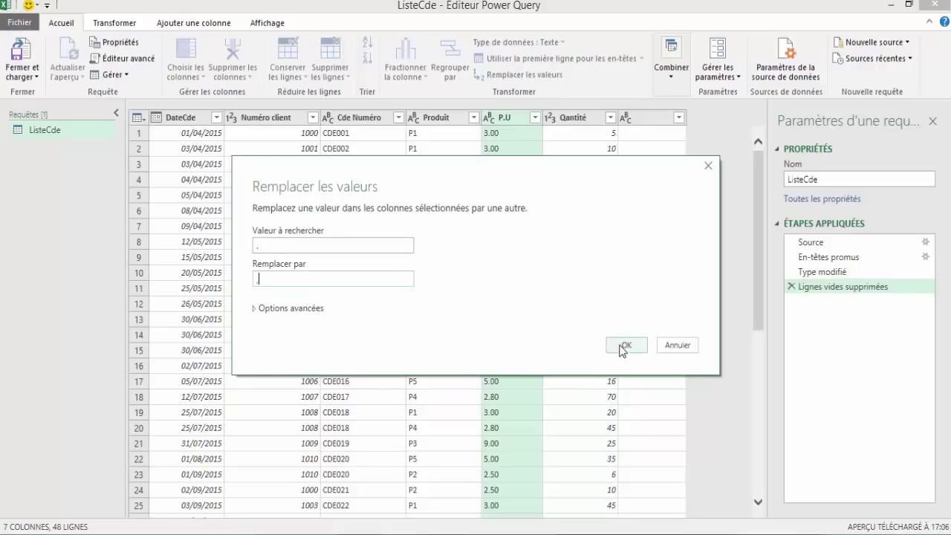
{"action": "left_click", "coordinate": [623, 348]}
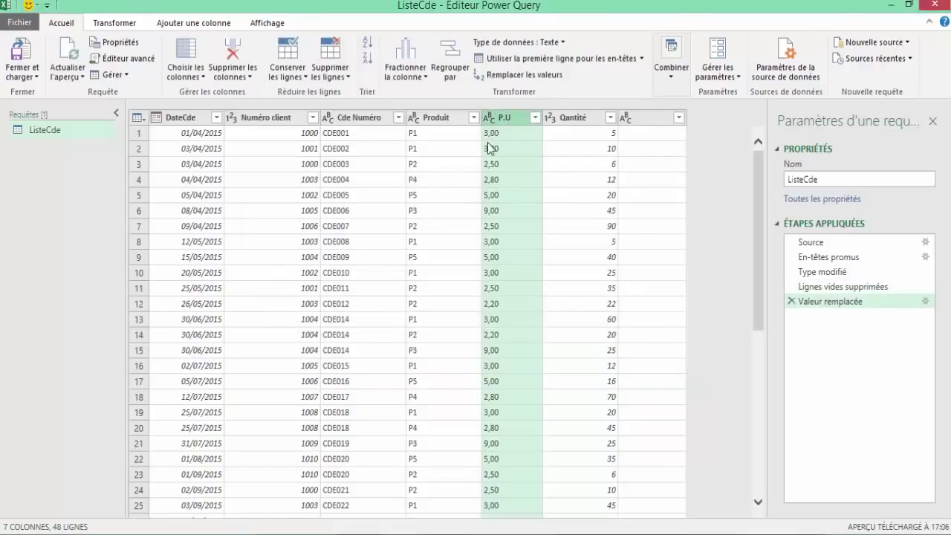
Step: Make P.U a Nombre décimal column and close and load the query into Excel
{"action": "left_click", "coordinate": [562, 43]}
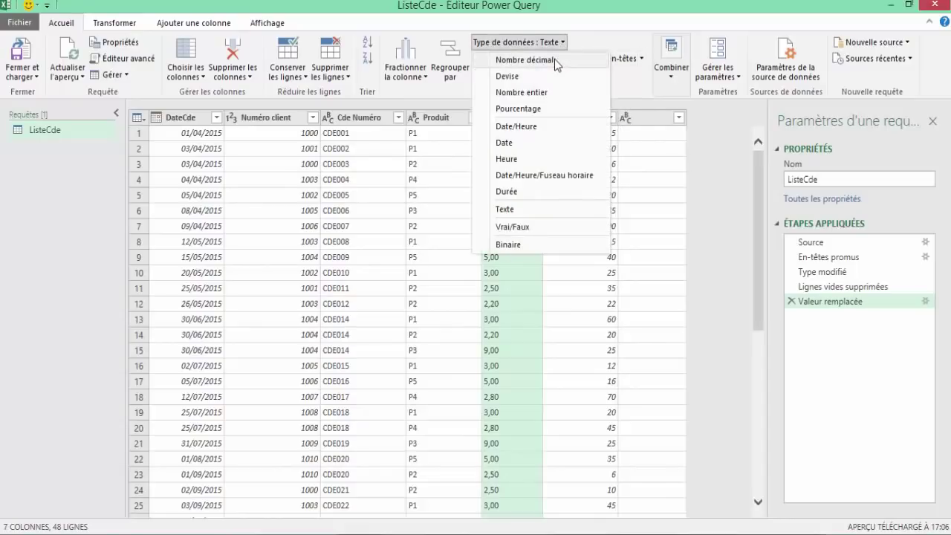
{"action": "left_click", "coordinate": [555, 59]}
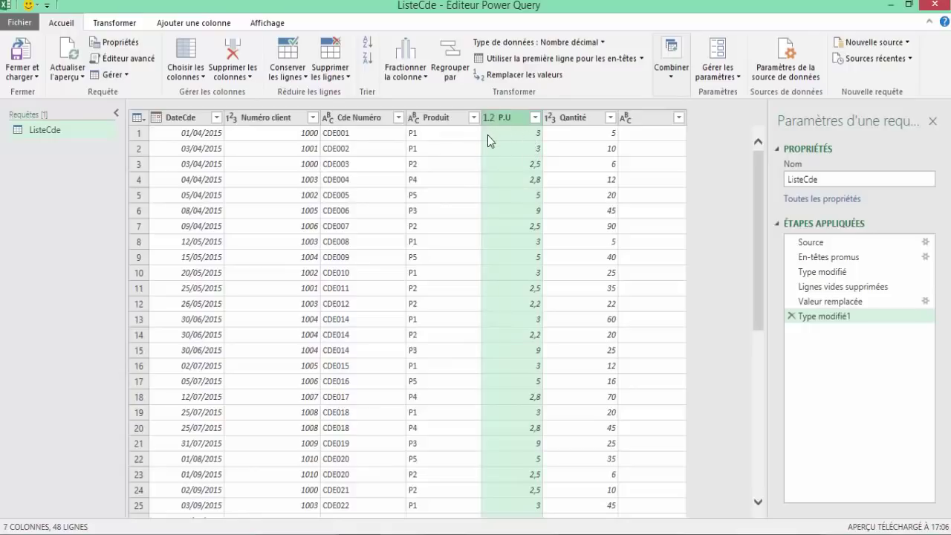
{"action": "left_click", "coordinate": [20, 81]}
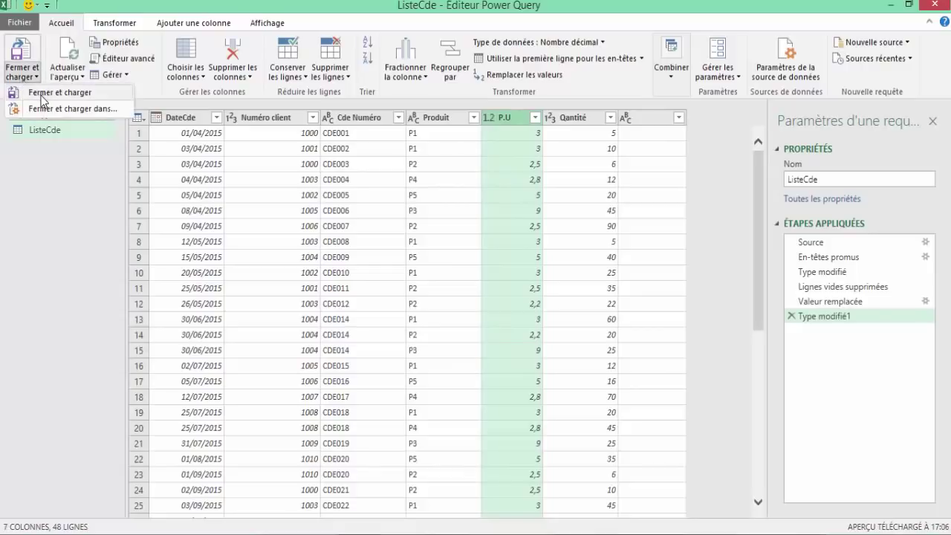
{"action": "left_click", "coordinate": [42, 94]}
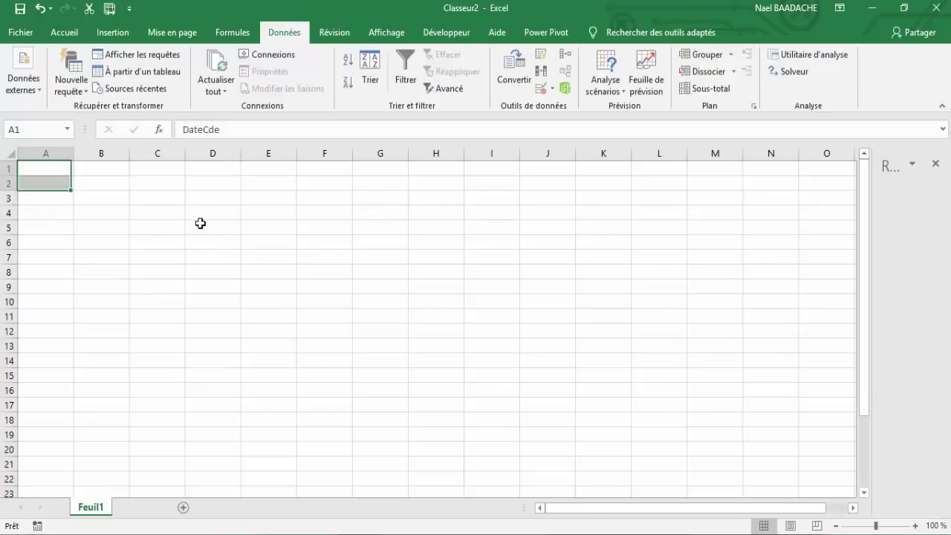
Step: Inspect the loaded 48-row ListeCde table on Feuil2, widening the queries pane and scrolling to row 49
{"action": "left_click", "coordinate": [155, 226]}
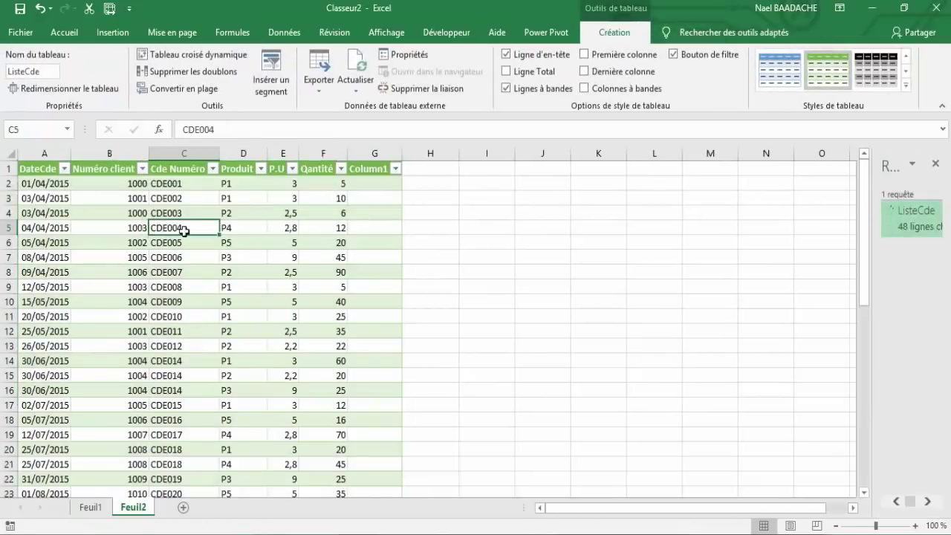
{"action": "left_click", "coordinate": [137, 286]}
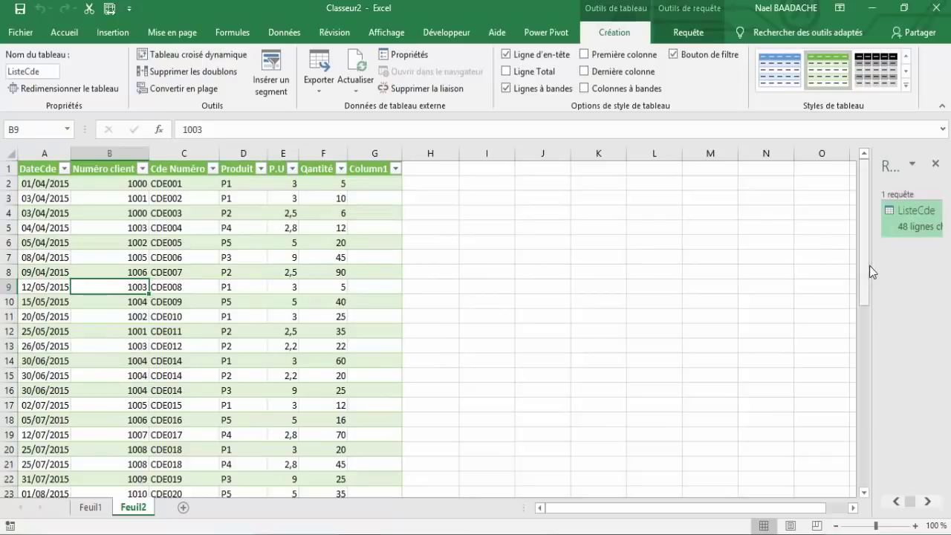
{"action": "left_click_drag", "start_coordinate": [871, 268], "coordinate": [738, 277]}
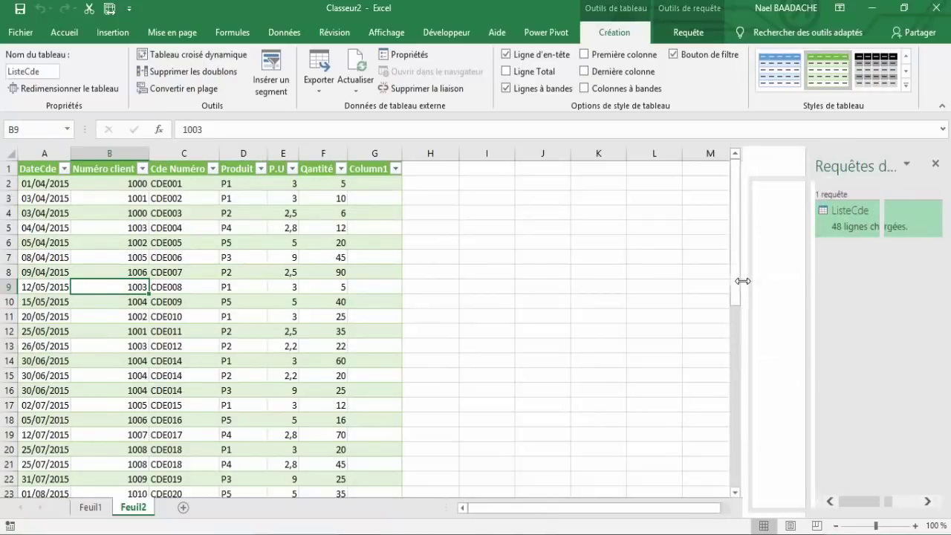
{"action": "left_click", "coordinate": [223, 275]}
{"action": "scroll", "coordinate": [219, 286], "scroll_direction": "down", "scroll_amount": 2}
{"action": "scroll", "coordinate": [220, 288], "scroll_direction": "down", "scroll_amount": 3}
{"action": "scroll", "coordinate": [222, 291], "scroll_direction": "down", "scroll_amount": 5}
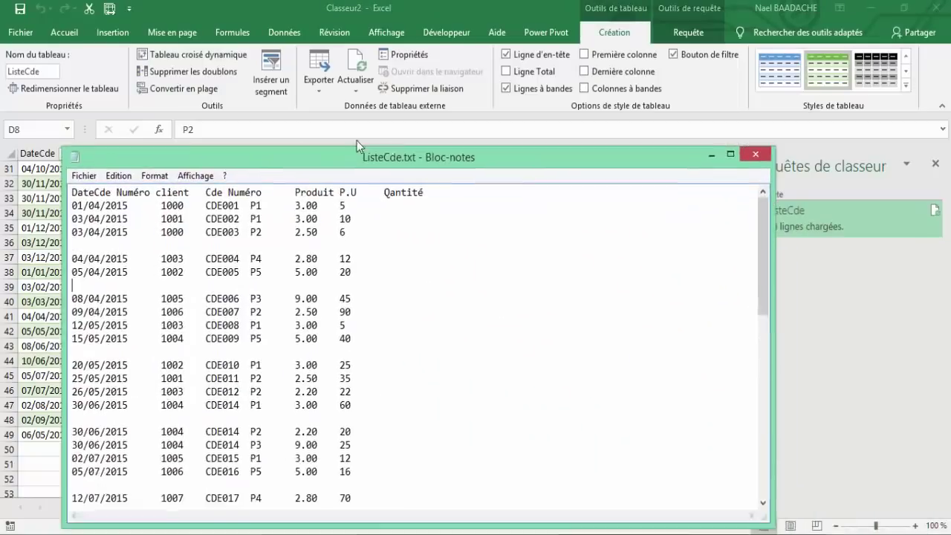
Step: Append a new order line dated 06/05/2019 with quantity 20000000 at the end of ListeCde.txt
{"action": "left_click_drag", "start_coordinate": [950, 268], "coordinate": [380, 98]}
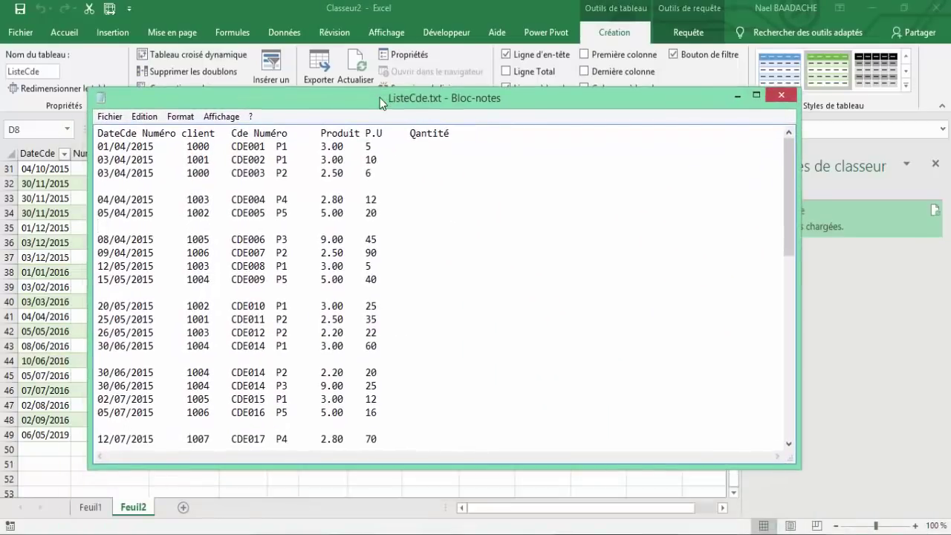
{"action": "scroll", "coordinate": [424, 347], "scroll_direction": "down", "scroll_amount": 9}
{"action": "scroll", "coordinate": [418, 370], "scroll_direction": "down", "scroll_amount": 3}
{"action": "left_click", "coordinate": [414, 398]}
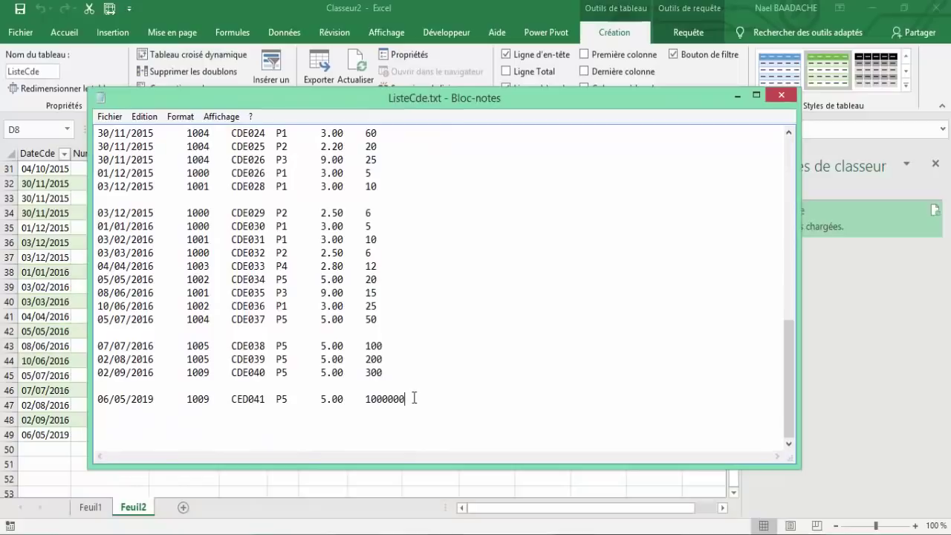
{"action": "key", "text": "Return"}
{"action": "key", "text": "Return"}
{"action": "type", "text": "06/05/"}
{"action": "type", "text": "2019"}
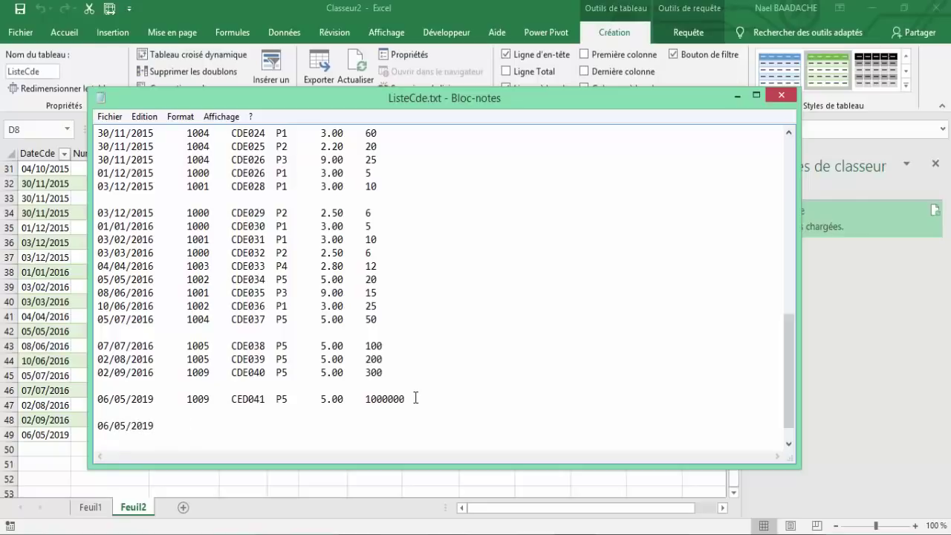
{"action": "type", "text": "\t1001"}
{"action": "type", "text": "00\t"}
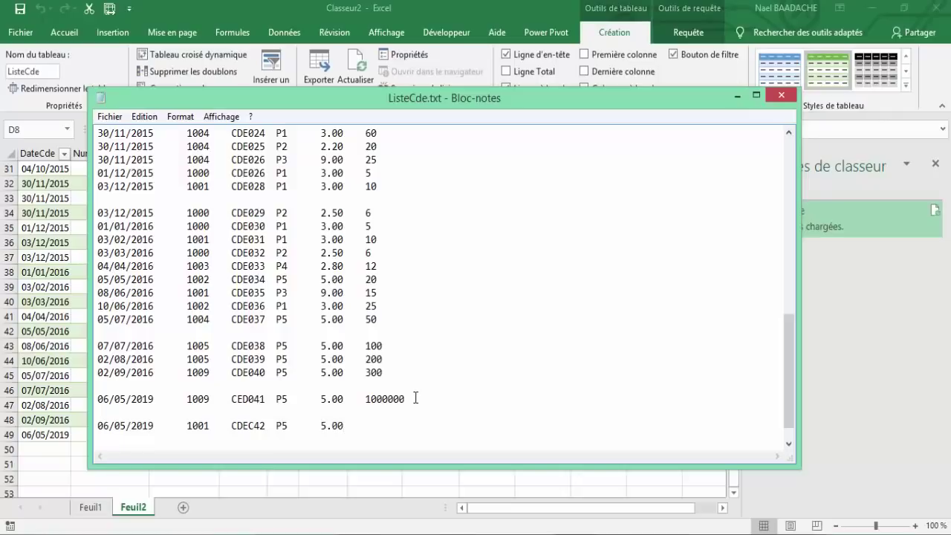
{"action": "type", "text": "20"}
{"action": "type", "text": "000"}
Step: Close Notepad, saving the changes to ListeCde.txt
{"action": "left_click", "coordinate": [782, 97]}
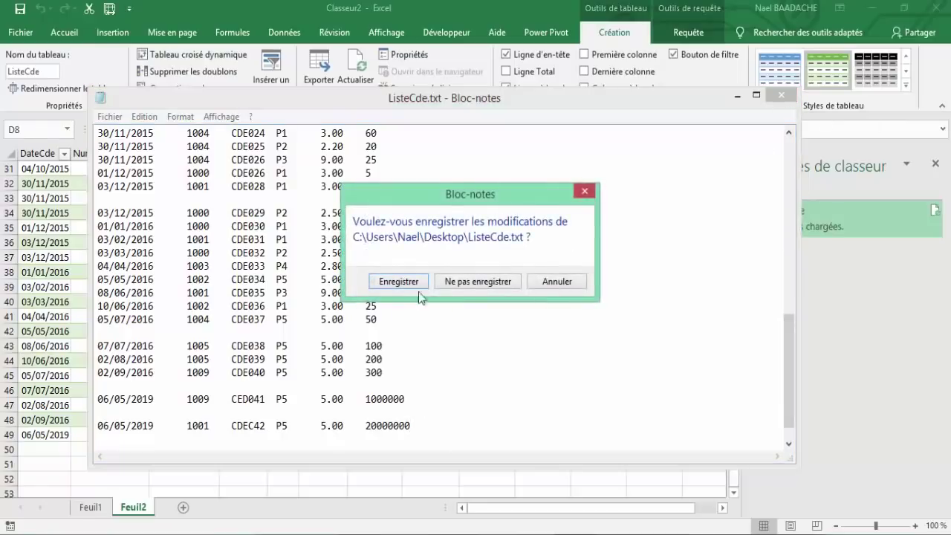
{"action": "left_click", "coordinate": [395, 281]}
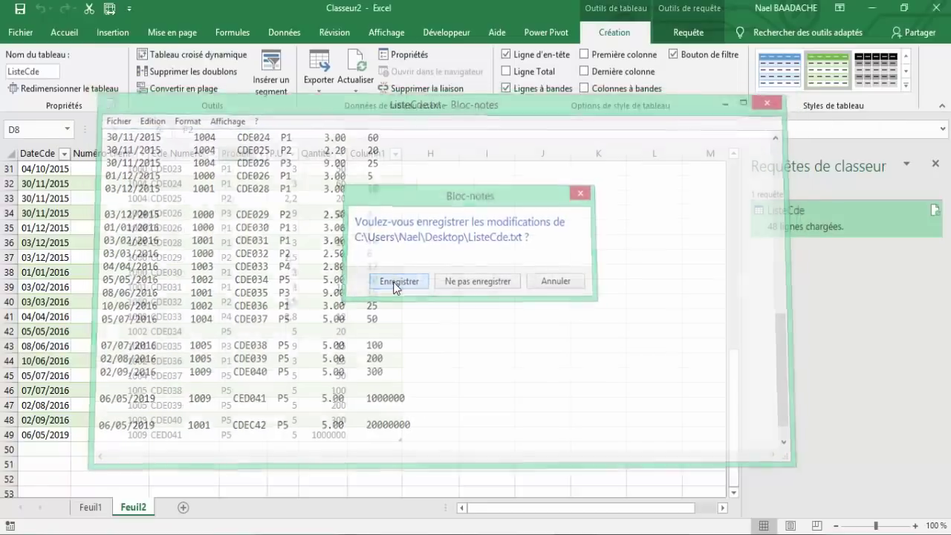
{"action": "left_click", "coordinate": [260, 284]}
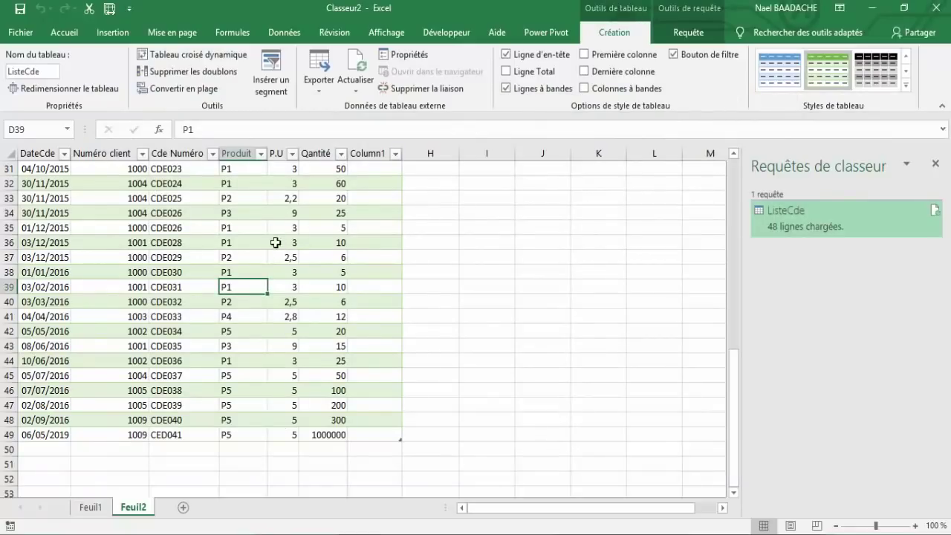
Step: Refresh all data so the new 06/05/2019 order appears in row 50, and select that row
{"action": "left_click", "coordinate": [285, 32]}
{"action": "left_click", "coordinate": [218, 69]}
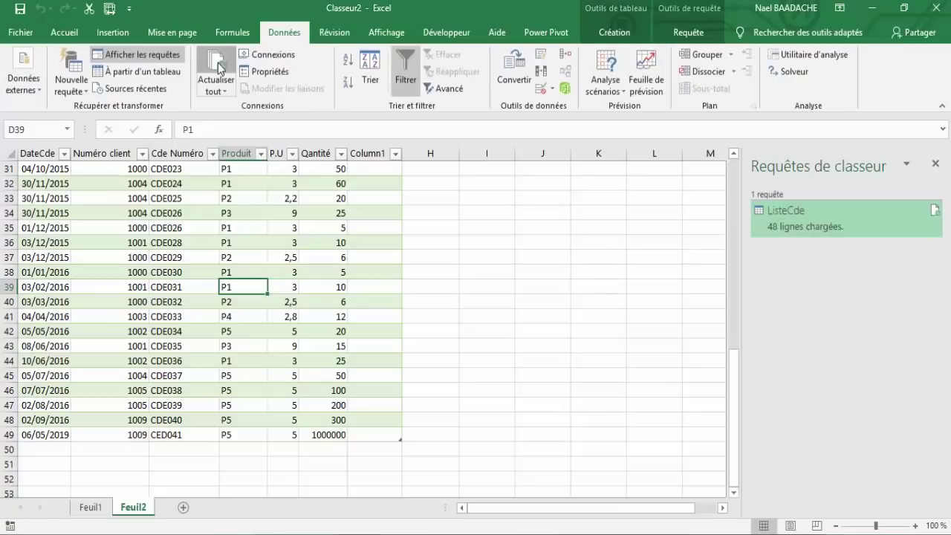
{"action": "left_click", "coordinate": [112, 449]}
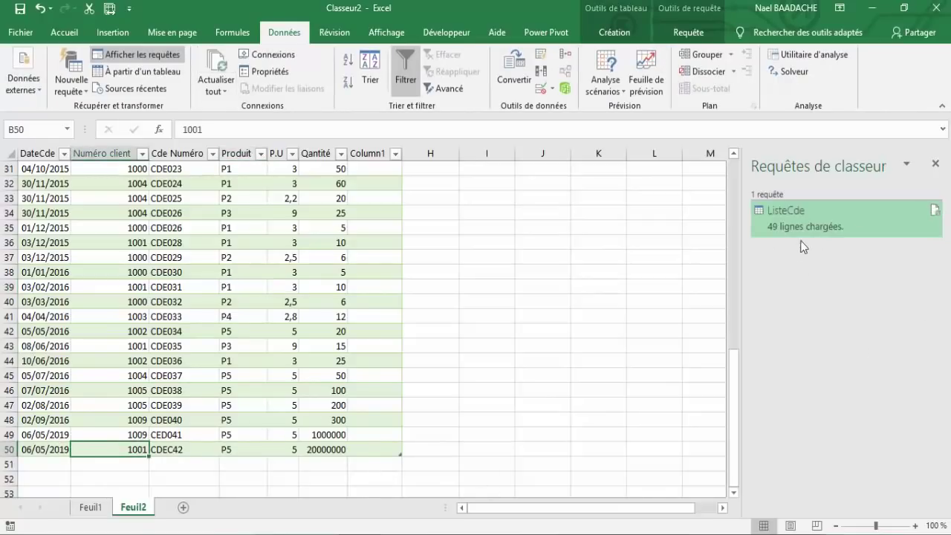
{"action": "mouse_move", "coordinate": [803, 226]}
{"action": "left_click_drag", "start_coordinate": [45, 450], "coordinate": [245, 450]}
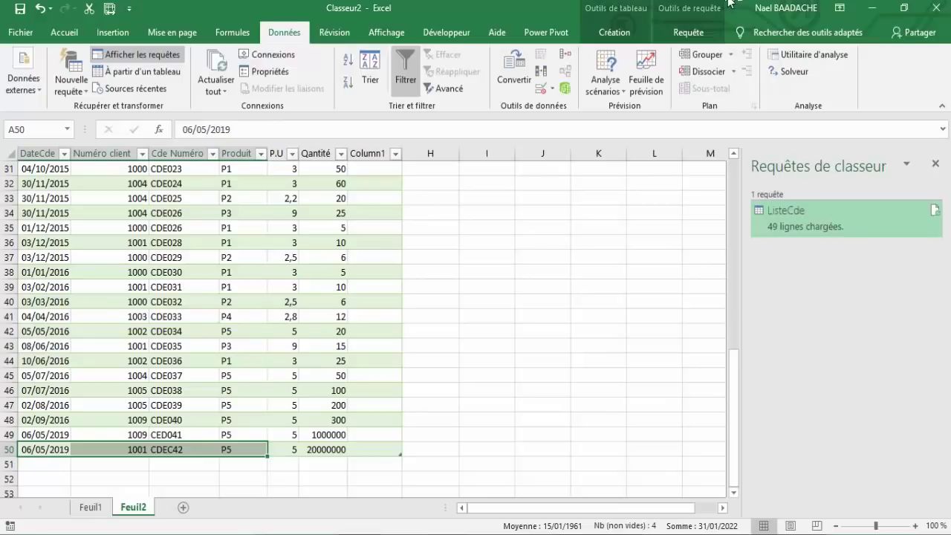
Step: Scroll back to the table's top and check the decimal P.U value 2,5 in E8
{"action": "scroll", "coordinate": [331, 266], "scroll_direction": "up", "scroll_amount": 3}
{"action": "scroll", "coordinate": [331, 267], "scroll_direction": "up", "scroll_amount": 7}
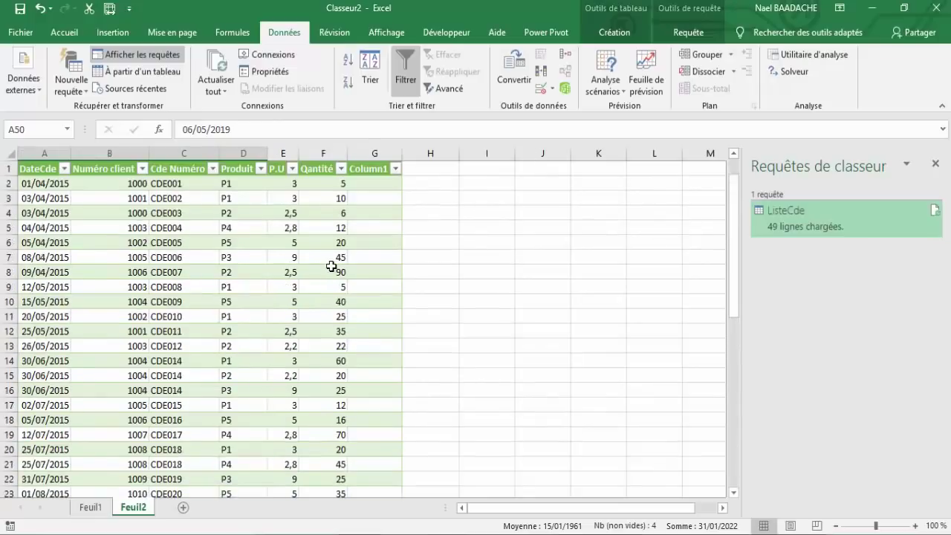
{"action": "left_click", "coordinate": [284, 273]}
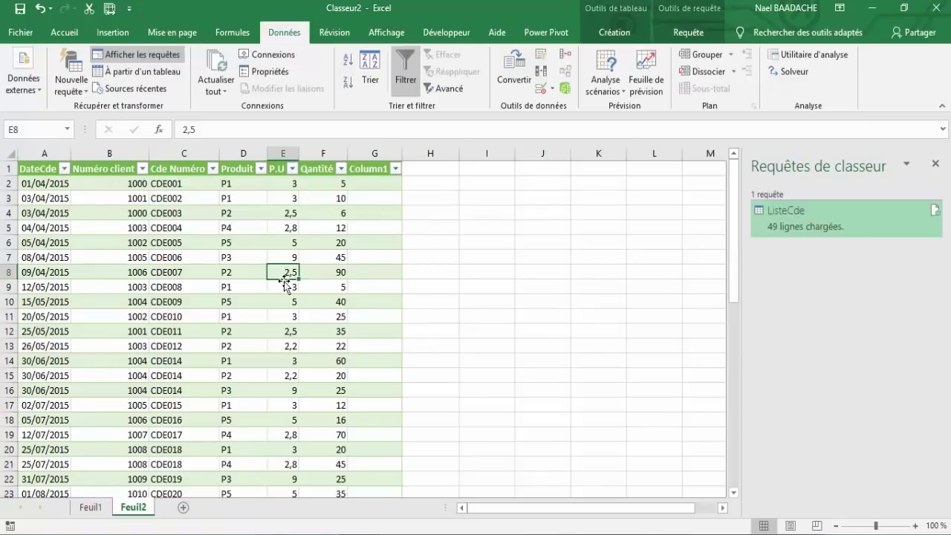